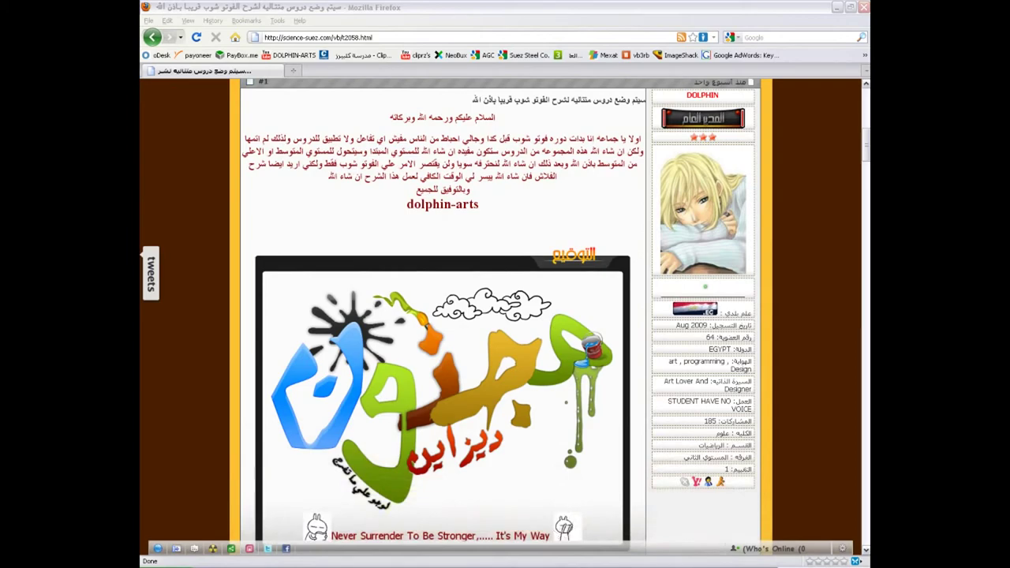
- Bring the Firefox window with the science-suez.com Photoshop forum thread to the front
{"action": "left_click", "coordinate": [561, 509]}
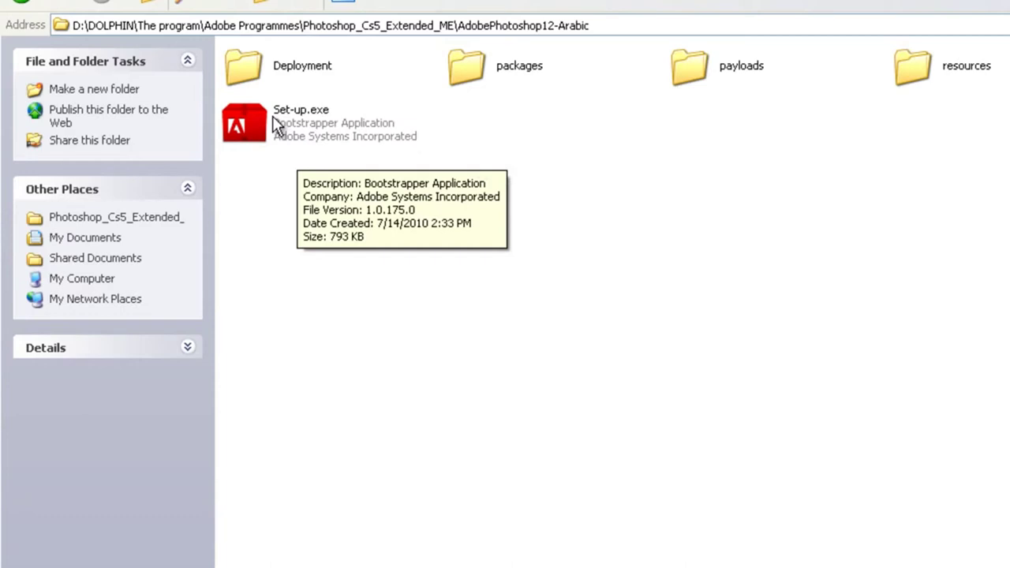
- Run Set-up.exe from the AdobePhotoshop12-Arabic folder
{"action": "double_click", "coordinate": [273, 117]}
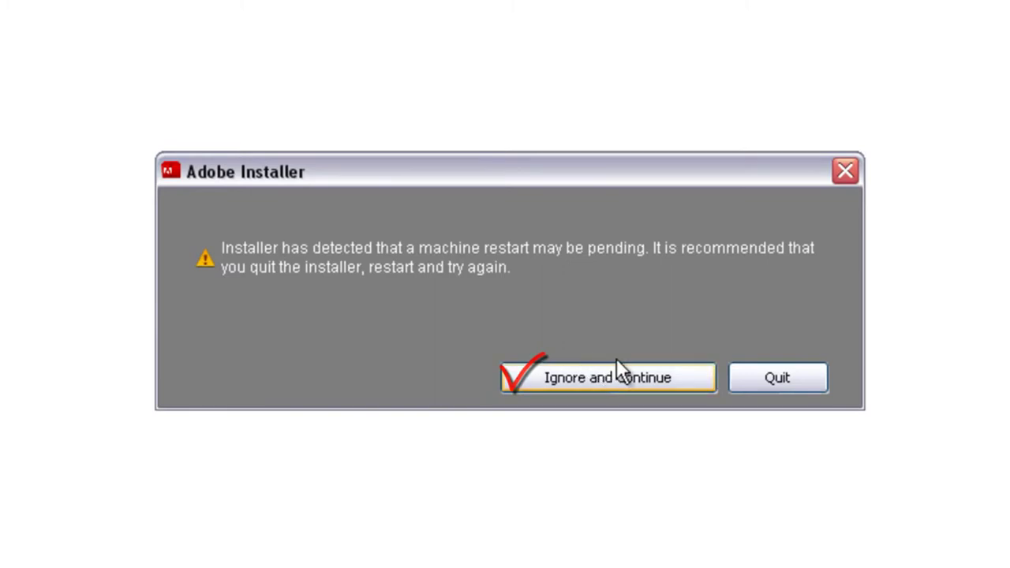
- Choose Ignore and Continue on the pending-restart warning
{"action": "left_click", "coordinate": [591, 373]}
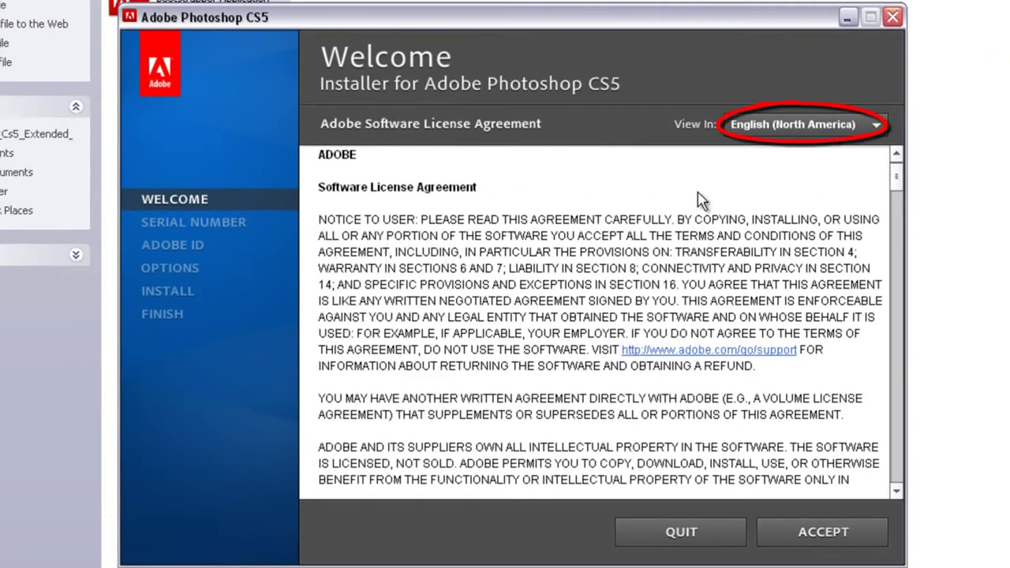
- Accept the Photoshop CS5 license agreement, viewed in English (International)
{"action": "left_click", "coordinate": [878, 126]}
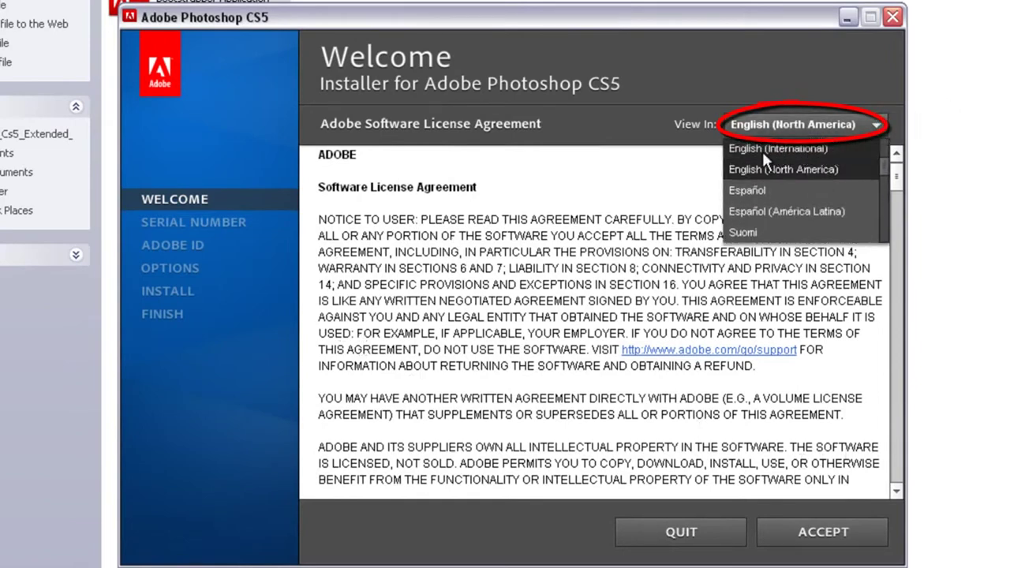
{"action": "left_click", "coordinate": [807, 150]}
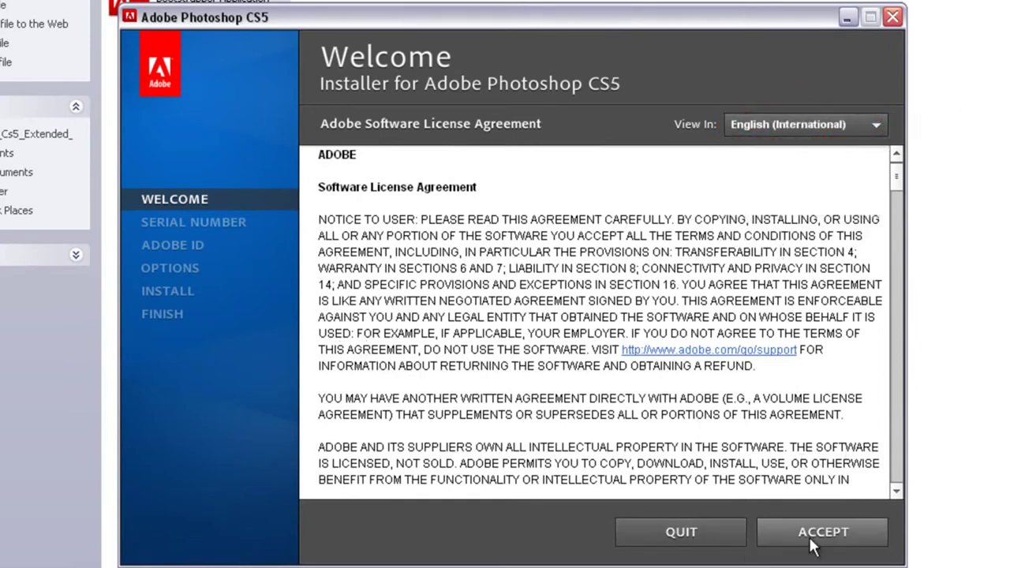
{"action": "left_click", "coordinate": [812, 539]}
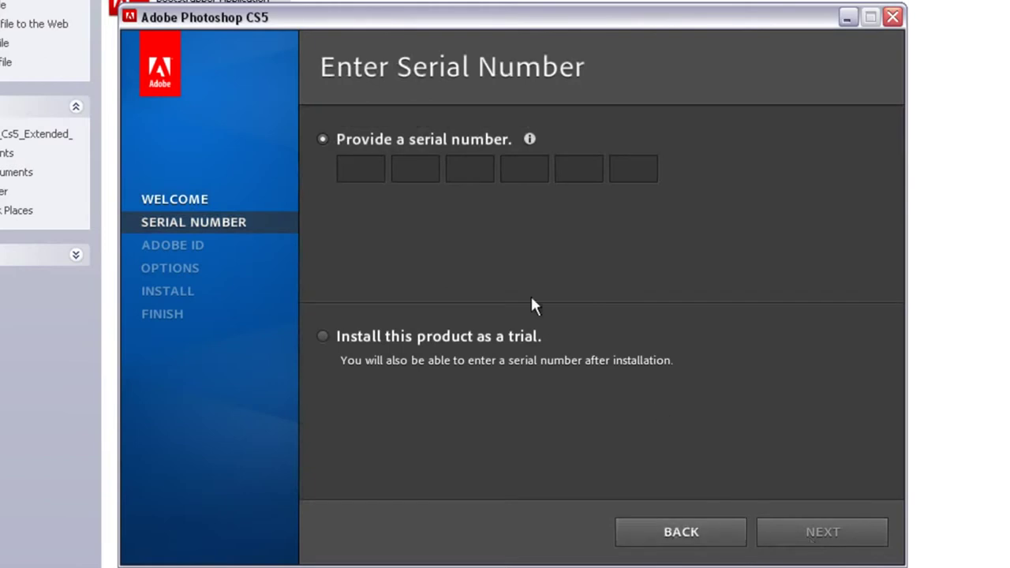
- Choose a trial install in English (International) and continue to Install Options
{"action": "left_click", "coordinate": [322, 337]}
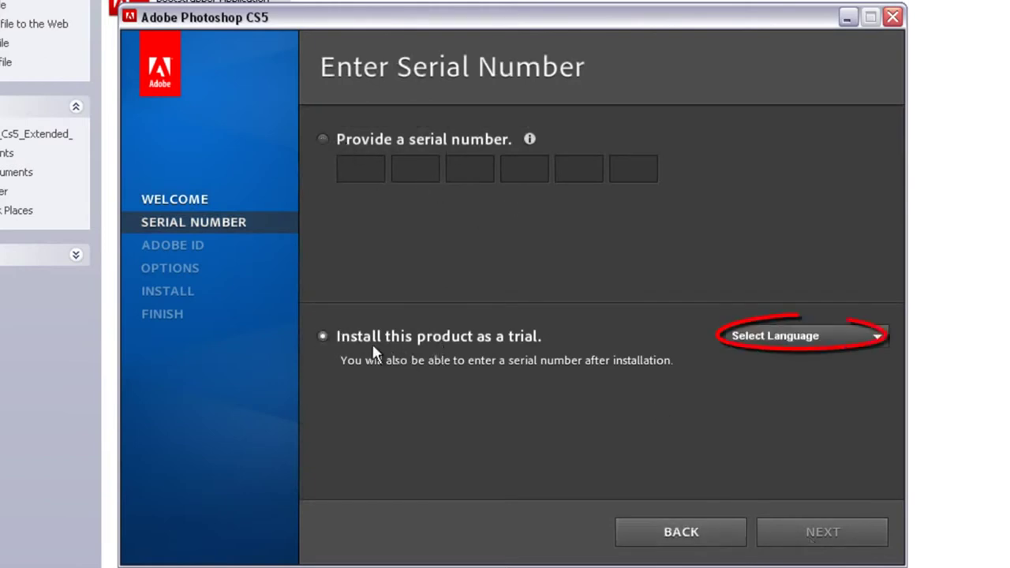
{"action": "left_click", "coordinate": [864, 341]}
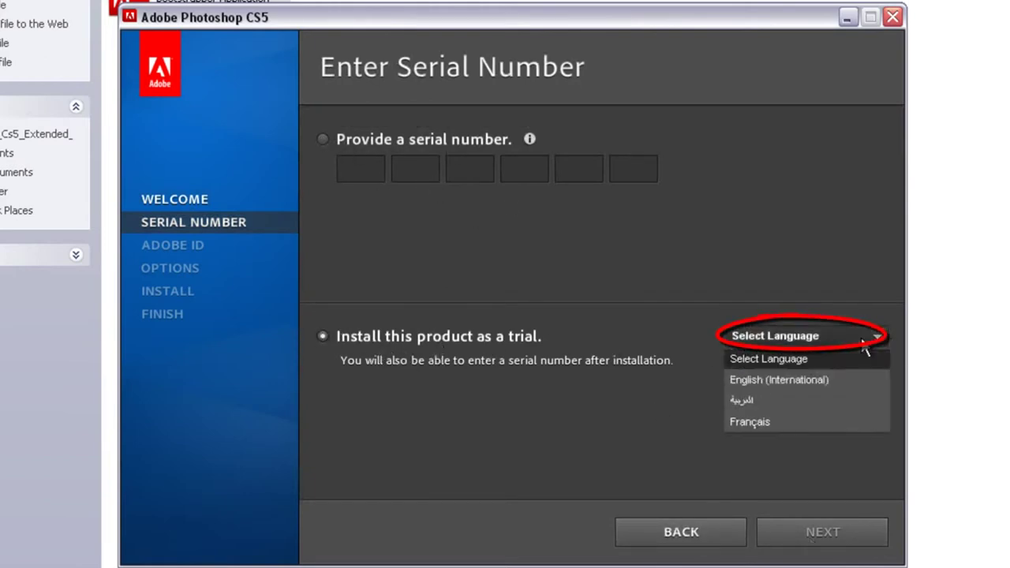
{"action": "left_click", "coordinate": [795, 384]}
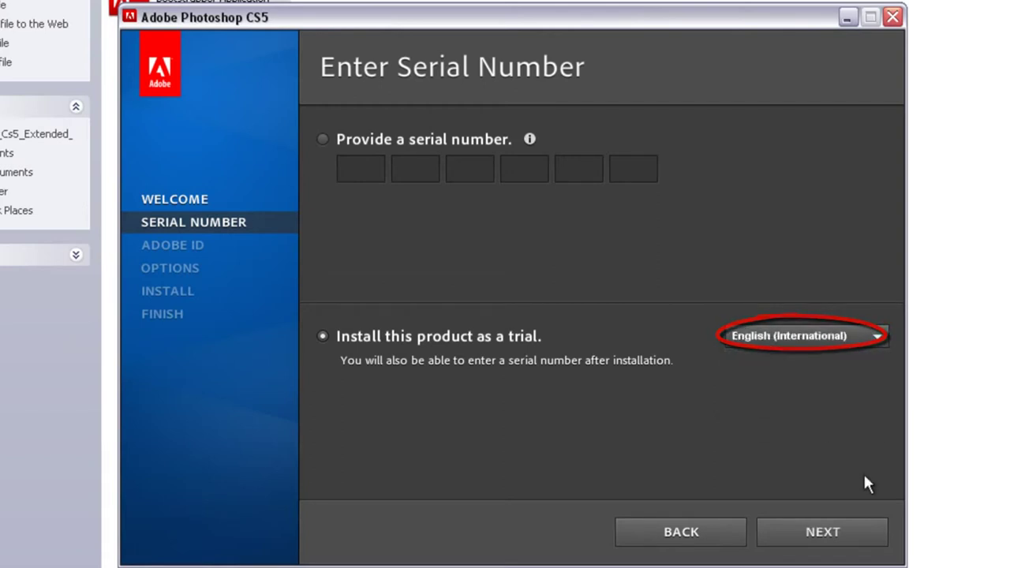
{"action": "left_click", "coordinate": [837, 533]}
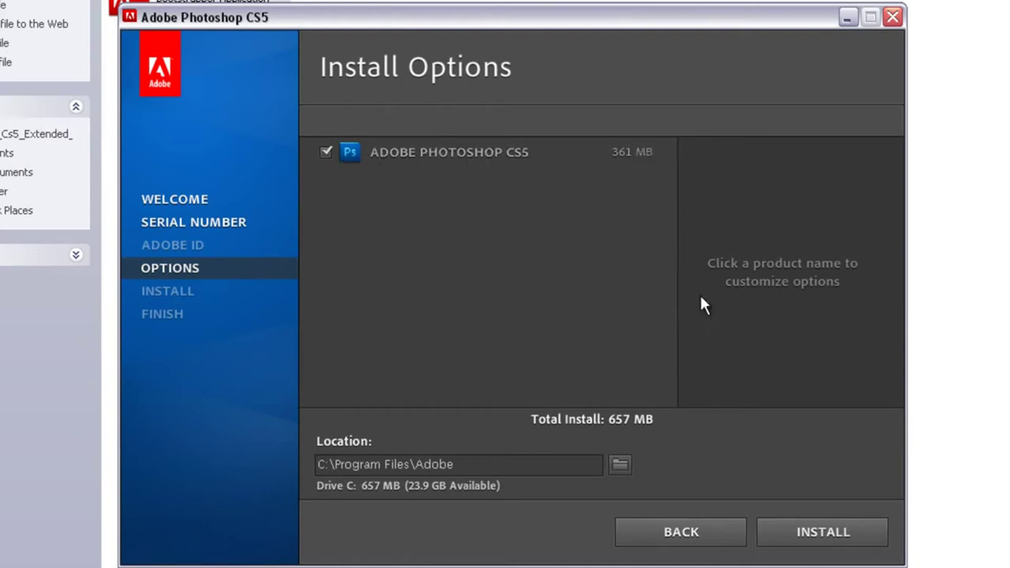
- Exclude the optional components, including Adobe AIR, and start installing Photoshop CS5
{"action": "left_click", "coordinate": [330, 152]}
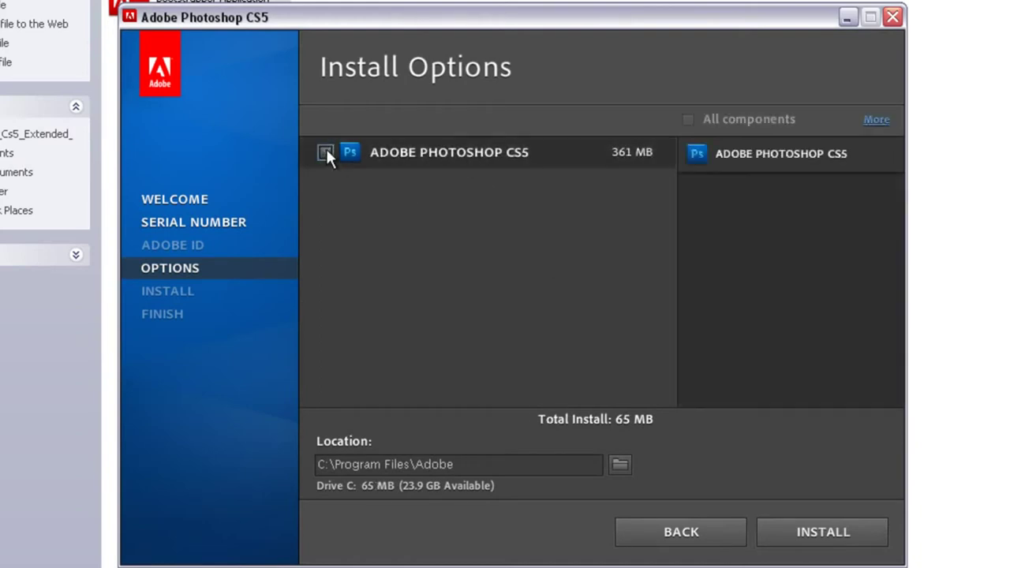
{"action": "left_click", "coordinate": [325, 152]}
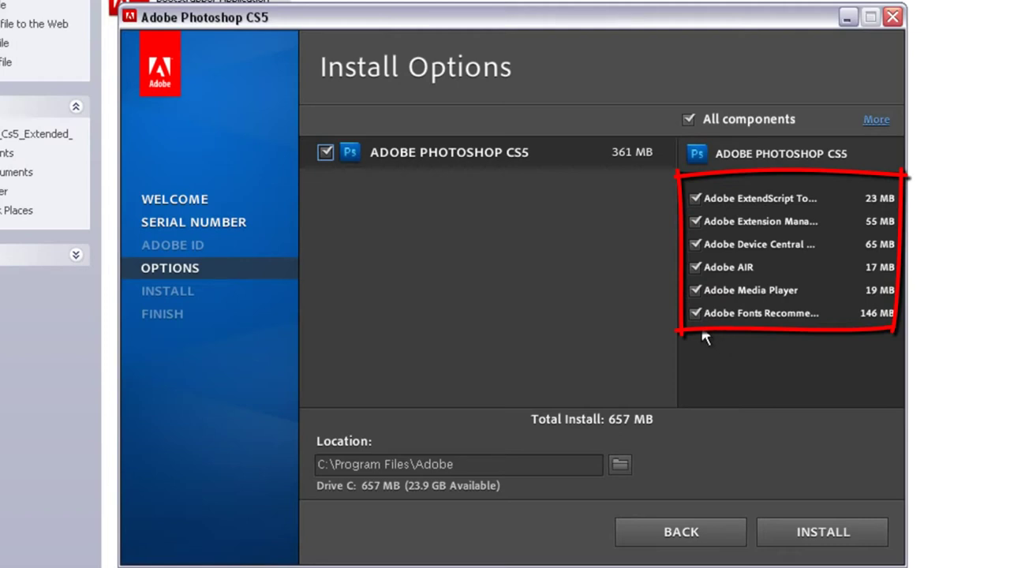
{"action": "left_click", "coordinate": [694, 313]}
{"action": "left_click", "coordinate": [695, 290]}
{"action": "left_click", "coordinate": [695, 267]}
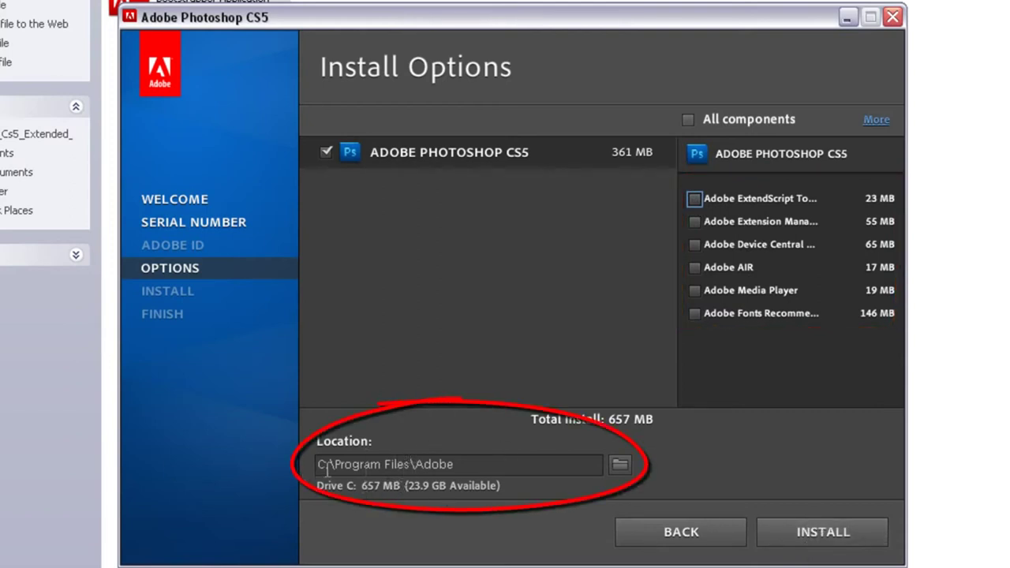
{"action": "left_click", "coordinate": [818, 534]}
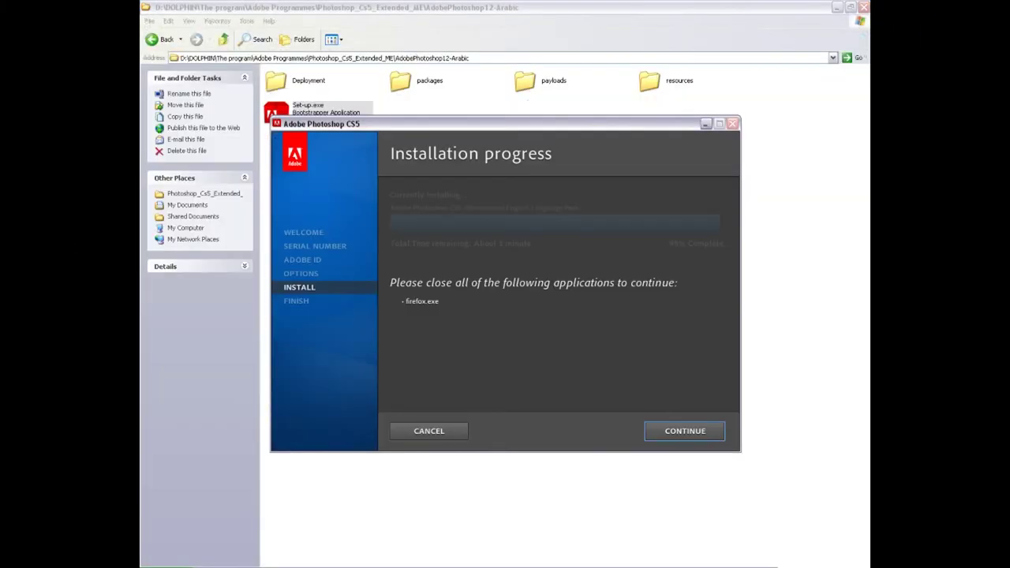
- Close Firefox from the taskbar and resume the installation
{"action": "right_click", "coordinate": [492, 565]}
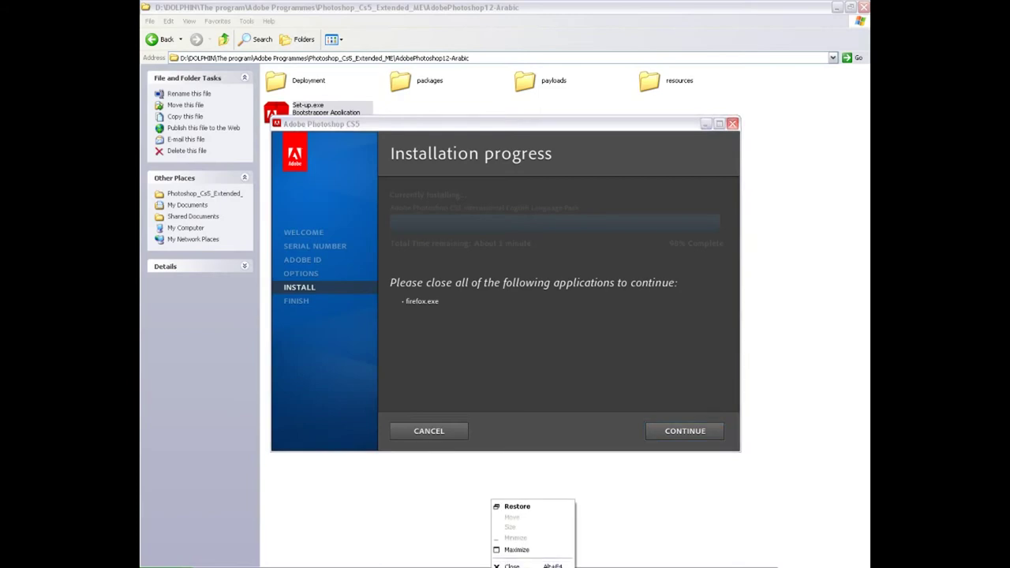
{"action": "left_click", "coordinate": [521, 564]}
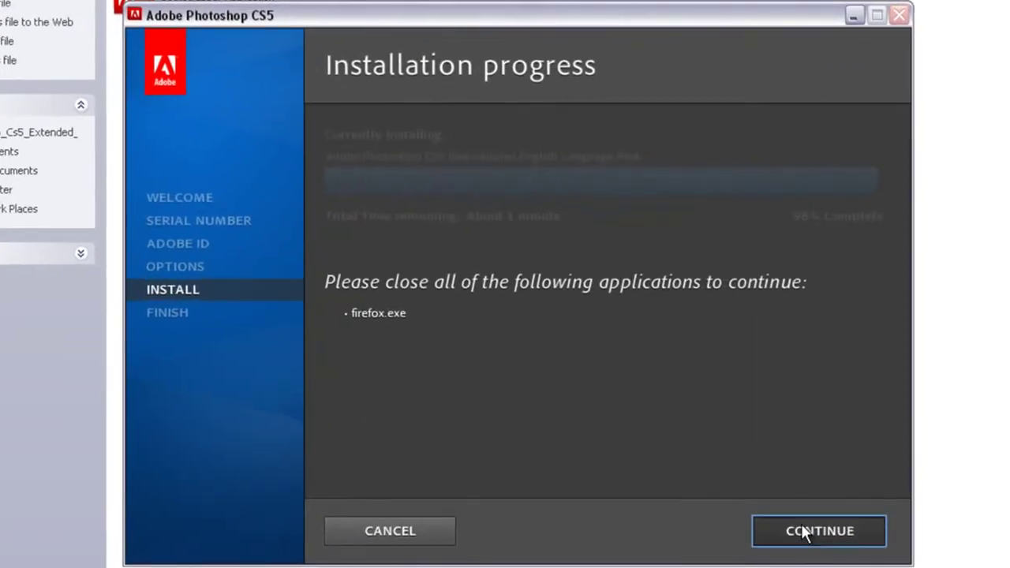
{"action": "left_click", "coordinate": [797, 527]}
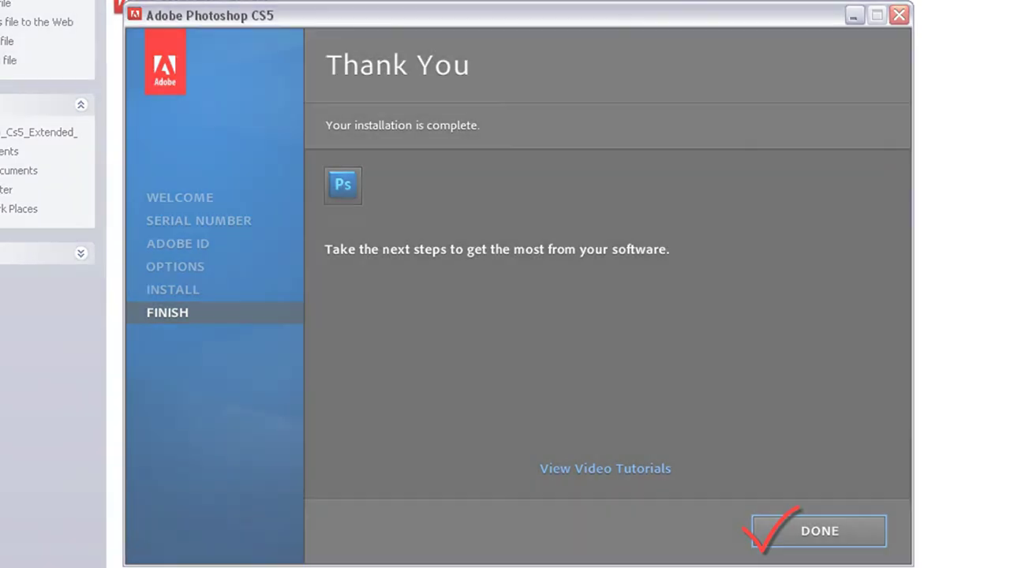
- Open the Start menu with the Windows key
{"action": "key", "text": "super"}
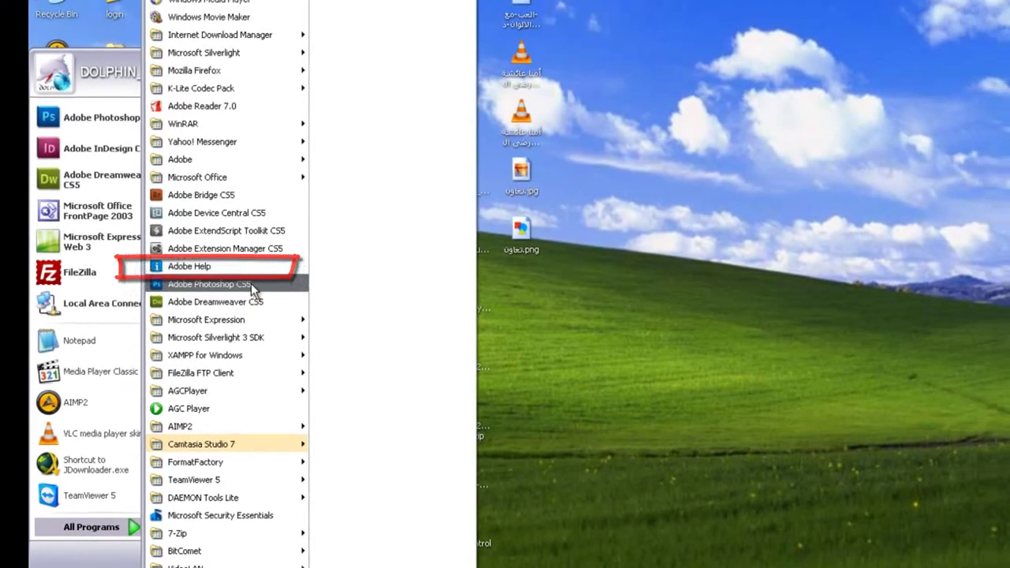
- Start Adobe Photoshop CS5 from the All Programs list
{"action": "left_click", "coordinate": [251, 283]}
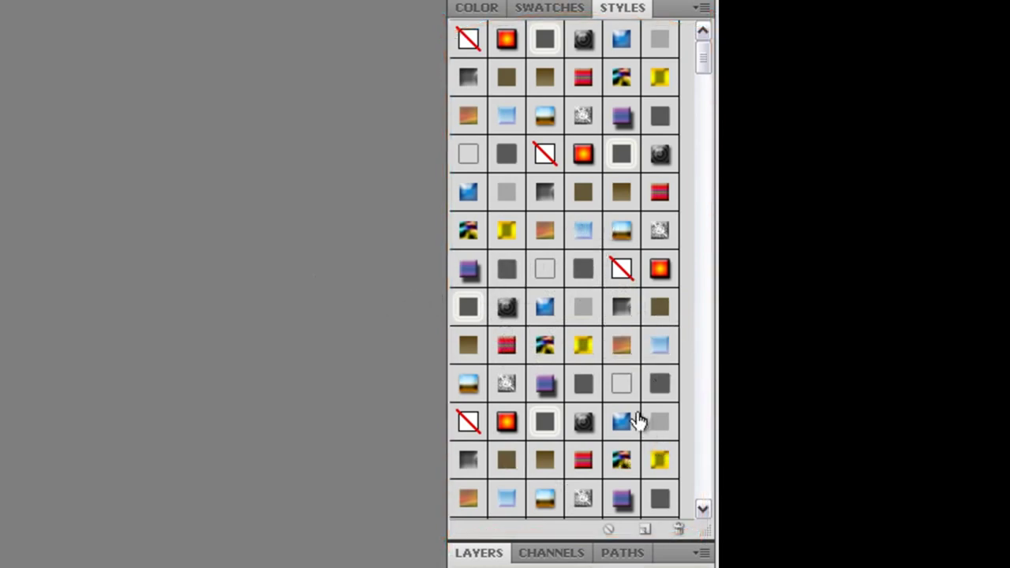
- Shorten the Styles panel and select the Essentials workspace
{"action": "mouse_move", "coordinate": [668, 539]}
{"action": "left_mouse_down"}
{"action": "mouse_move", "coordinate": [628, 359]}
{"action": "mouse_move", "coordinate": [620, 157]}
{"action": "left_mouse_up"}
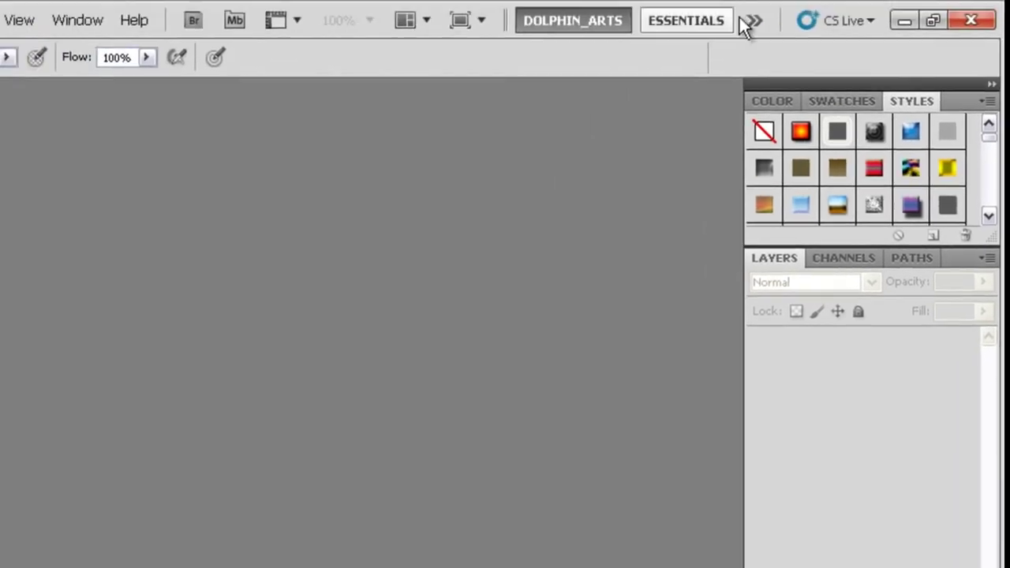
{"action": "left_click", "coordinate": [753, 21]}
{"action": "left_click", "coordinate": [688, 19]}
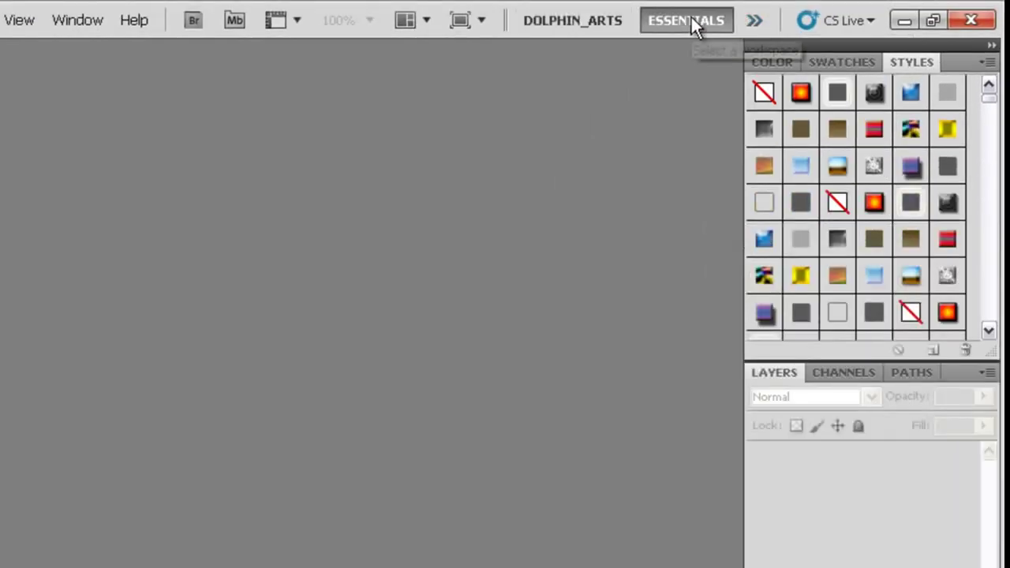
{"action": "left_click", "coordinate": [754, 22]}
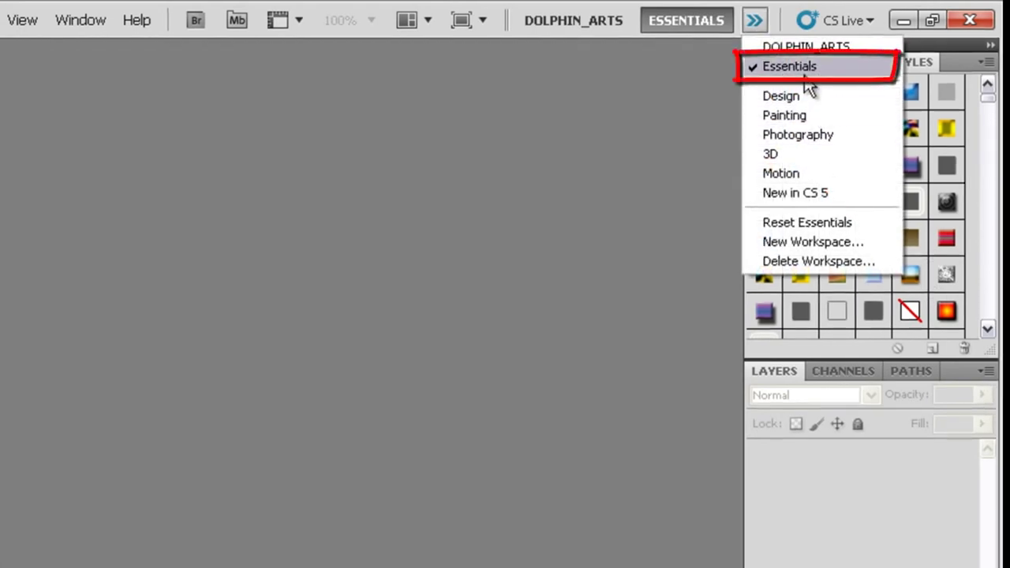
{"action": "left_click", "coordinate": [774, 38]}
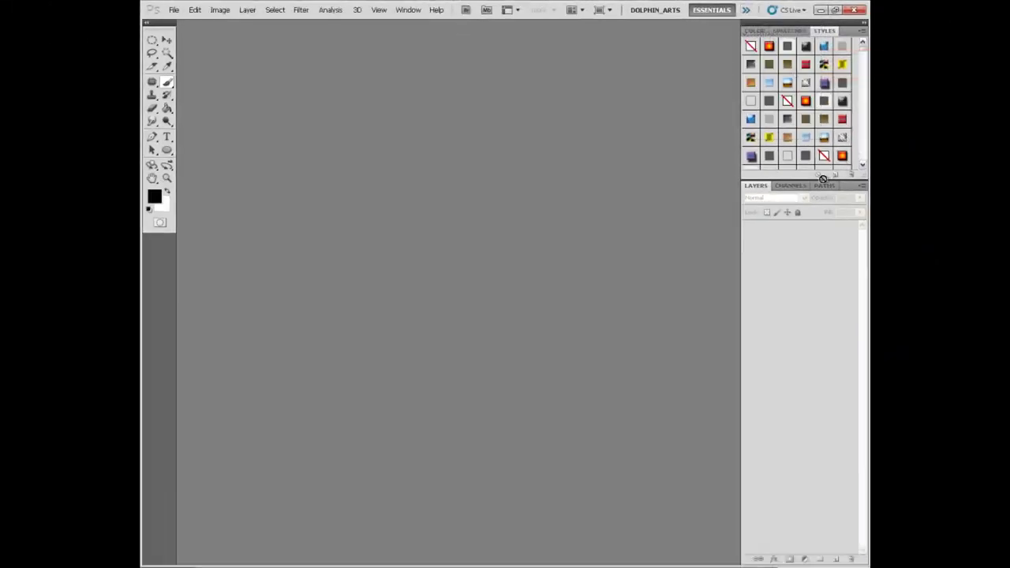
- Shorten the Styles panel, make the toolbox single-column, and select the DOLPHIN_ARTS workspace
{"action": "left_click_drag", "start_coordinate": [839, 169], "coordinate": [827, 98]}
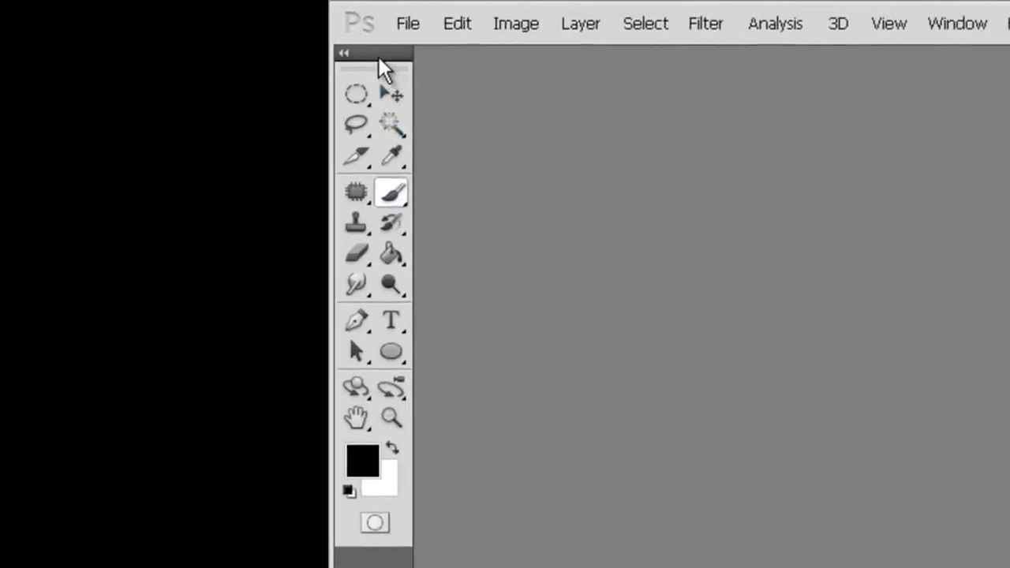
{"action": "left_click", "coordinate": [319, 49]}
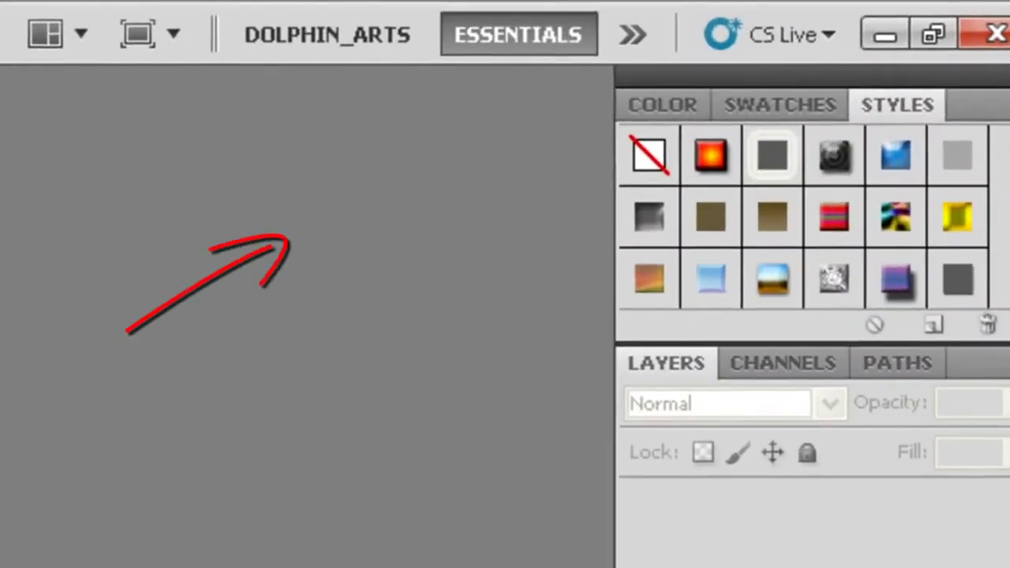
{"action": "left_click", "coordinate": [359, 37]}
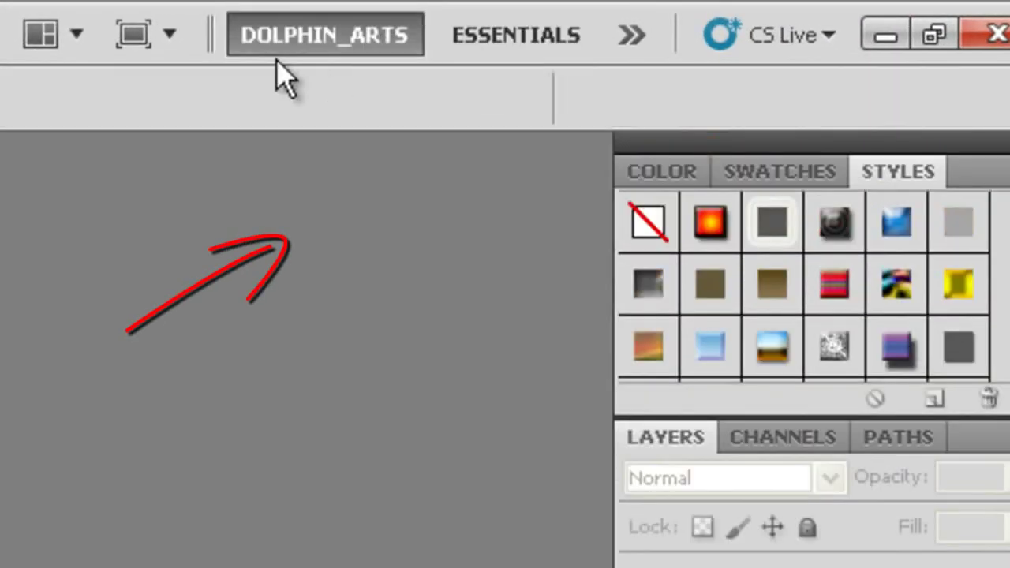
{"action": "left_click", "coordinate": [627, 36]}
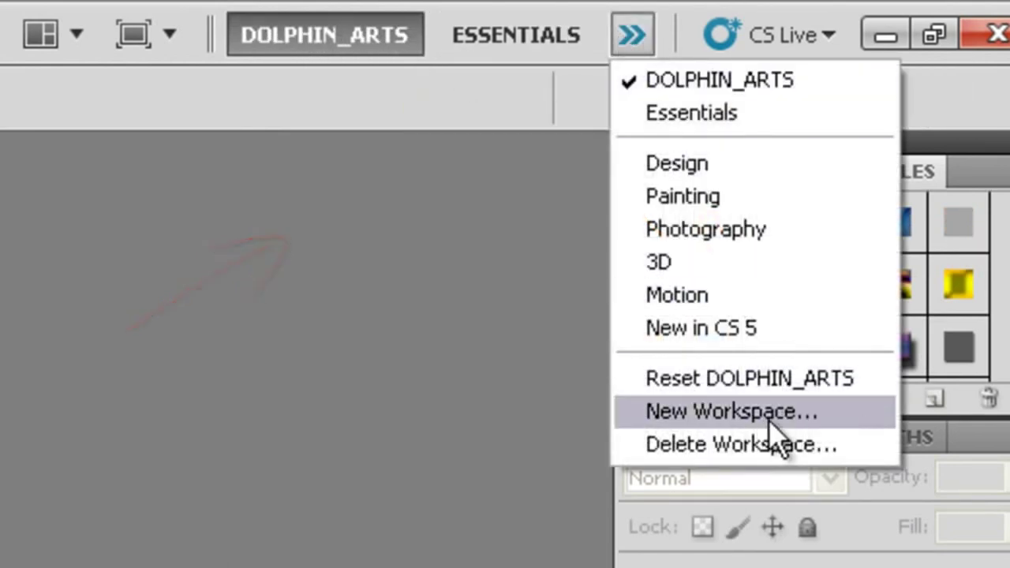
{"action": "left_click", "coordinate": [513, 418]}
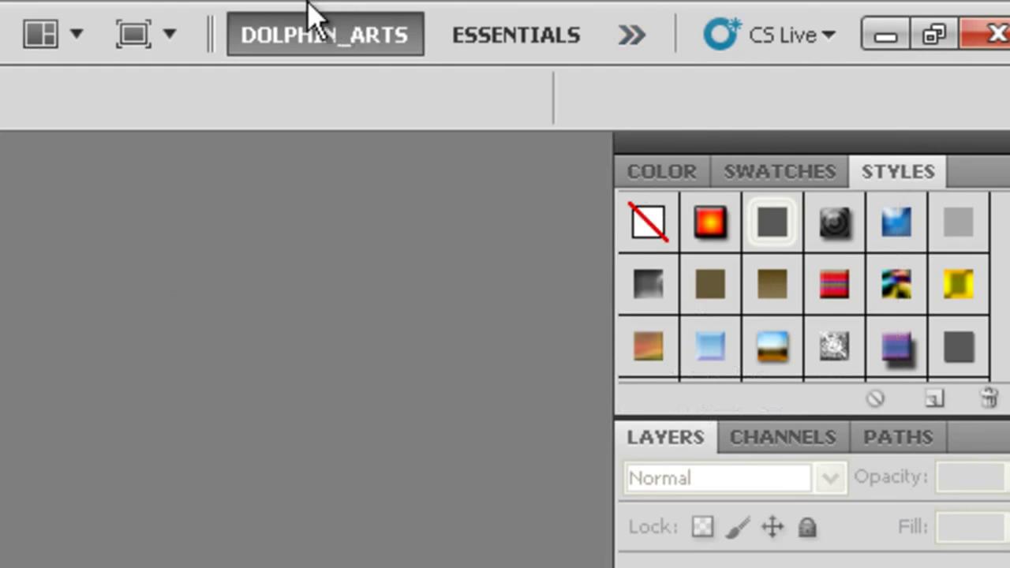